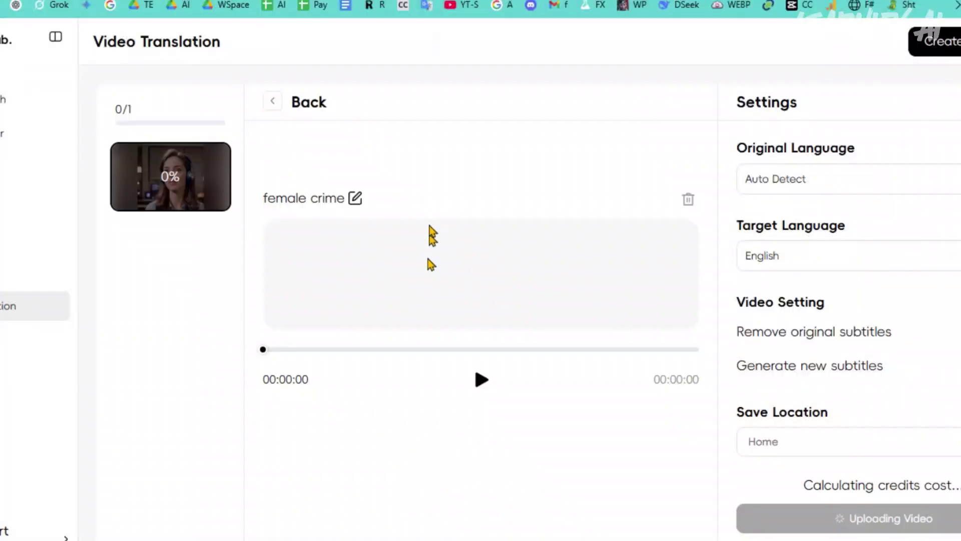
Pause the translated video preview and switch its captions from German to English
{"action": "left_click", "coordinate": [476, 472]}
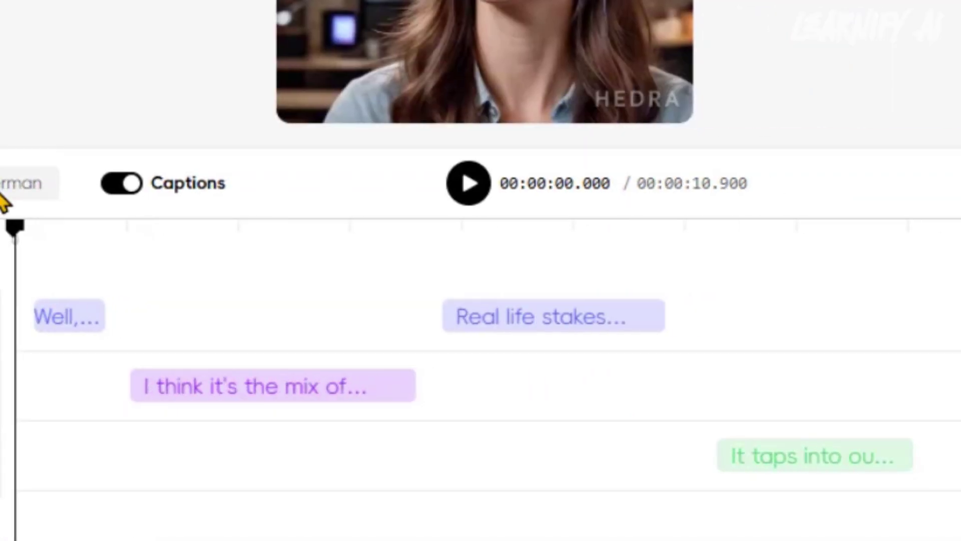
{"action": "left_click", "coordinate": [20, 189]}
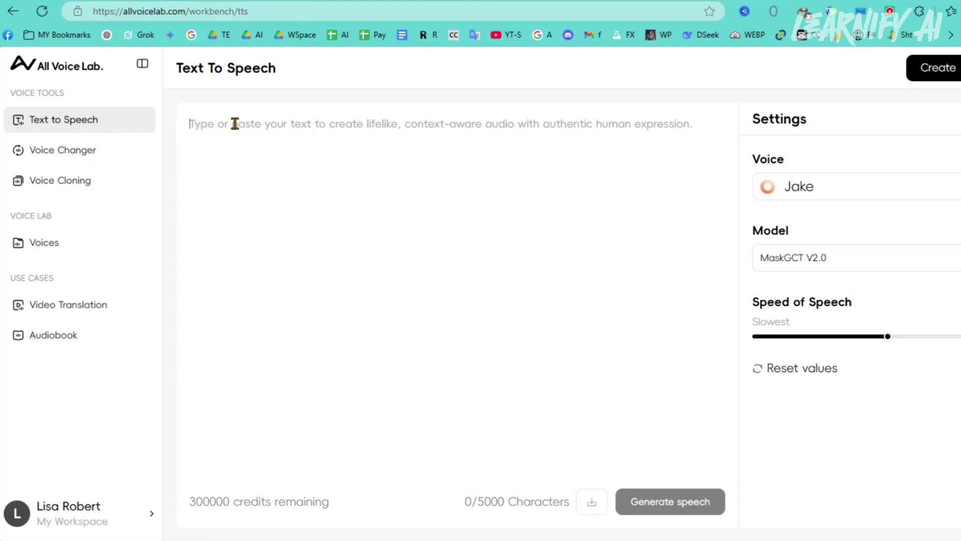
Paste the love bombing paragraph and preview the Anna and Sebastian voice samples
{"action": "type", "text": "You may have heard of “love bombing” as a dating red flag to watch out for. But did you know that love bombing can also happen in friendships? It’s just as unhealthy, but experts say it’s often sneakier and harder to recognize."}
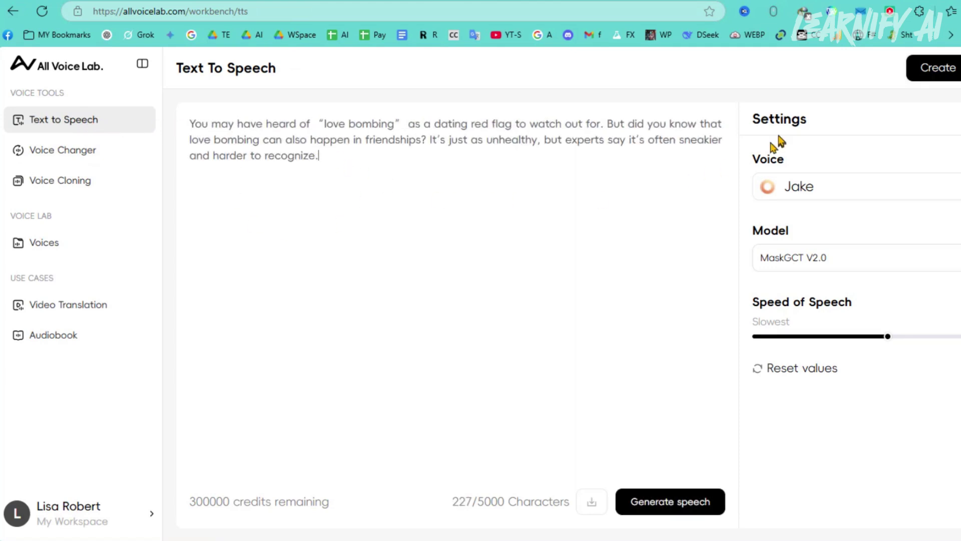
{"action": "left_click", "coordinate": [798, 188]}
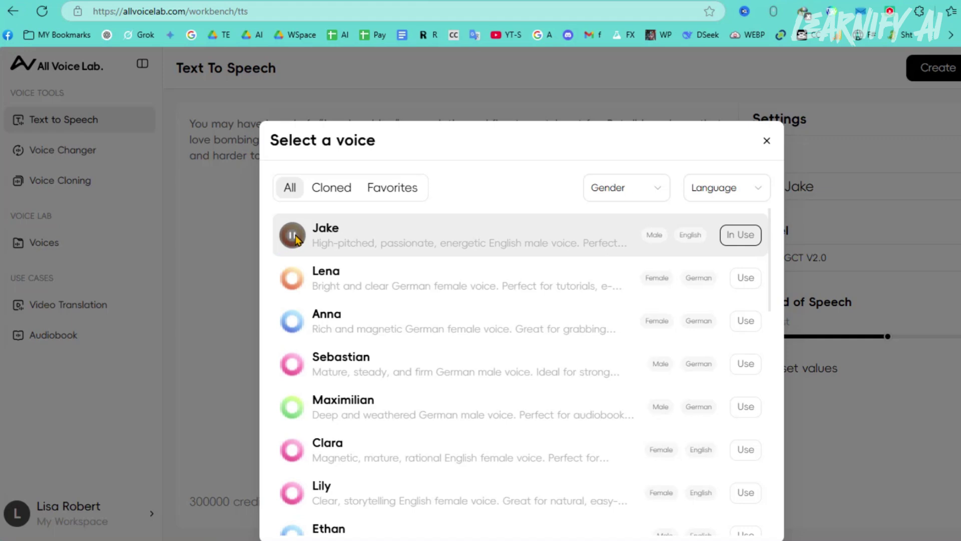
{"action": "mouse_move", "coordinate": [292, 278]}
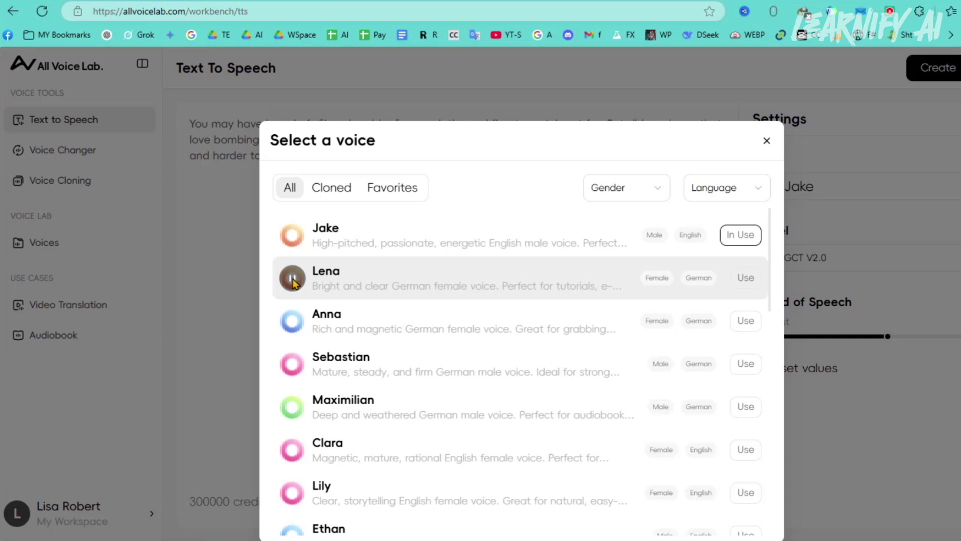
{"action": "left_click", "coordinate": [292, 321]}
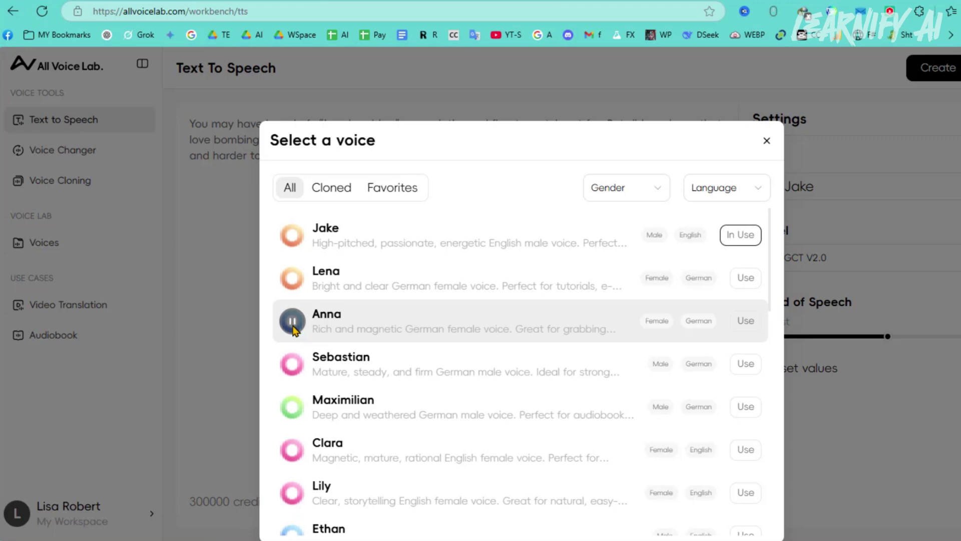
{"action": "left_click", "coordinate": [295, 367]}
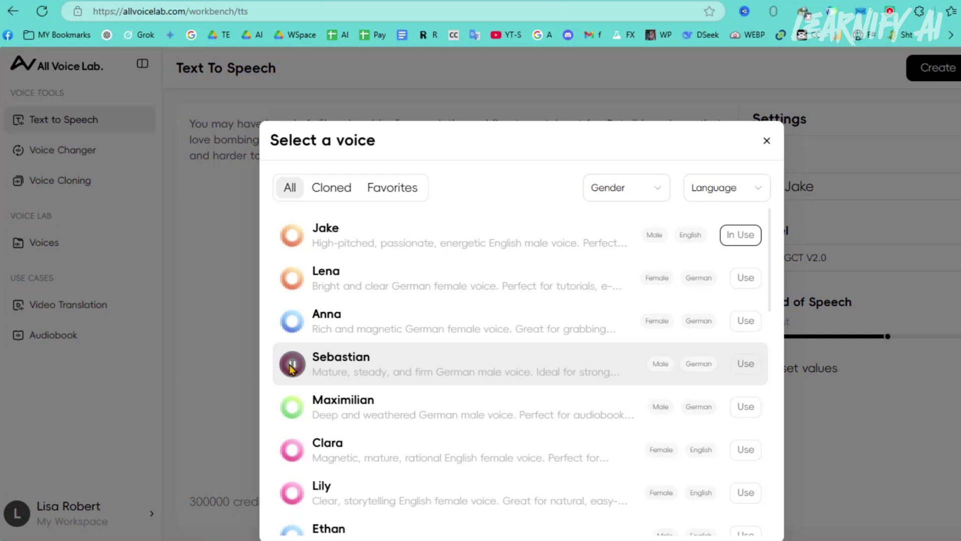
{"action": "scroll", "coordinate": [292, 367], "scroll_direction": "down", "scroll_amount": 5}
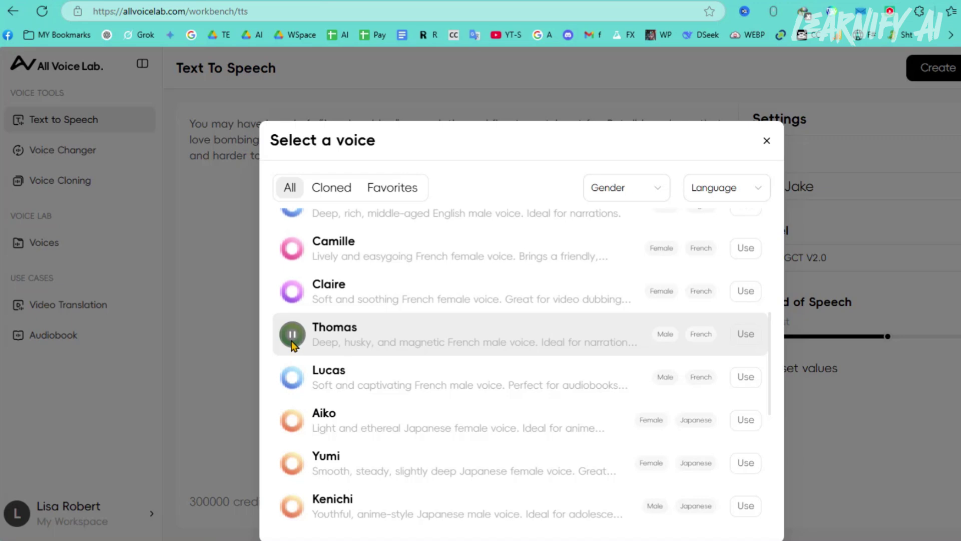
{"action": "scroll", "coordinate": [294, 343], "scroll_direction": "down", "scroll_amount": 8}
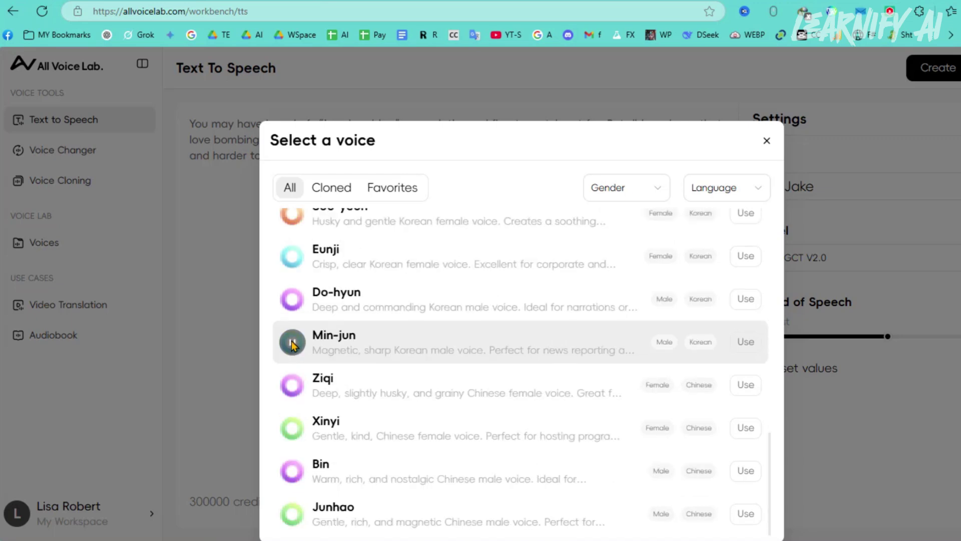
{"action": "scroll", "coordinate": [293, 343], "scroll_direction": "up", "scroll_amount": 6}
{"action": "scroll", "coordinate": [293, 322], "scroll_direction": "up", "scroll_amount": 6}
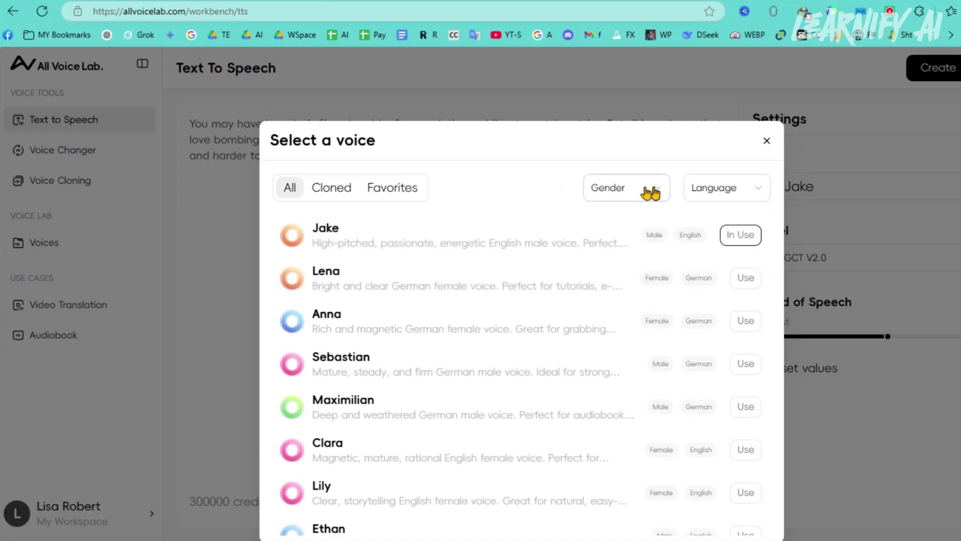
Filter voices to male and English, use Ethan, and download the generated speech
{"action": "left_click", "coordinate": [626, 193]}
{"action": "left_click", "coordinate": [620, 279]}
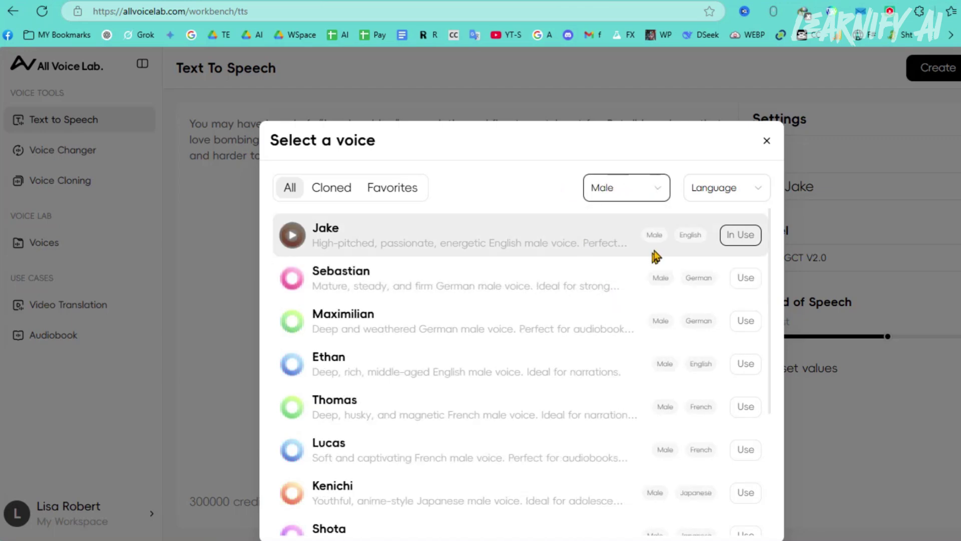
{"action": "left_click", "coordinate": [722, 187]}
{"action": "left_click", "coordinate": [709, 260]}
{"action": "left_click", "coordinate": [747, 277]}
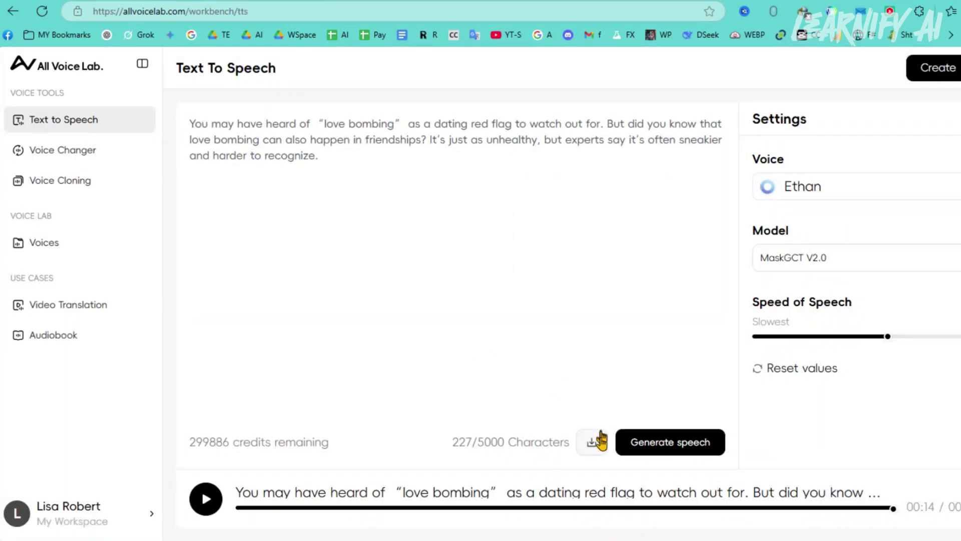
{"action": "left_click", "coordinate": [593, 441]}
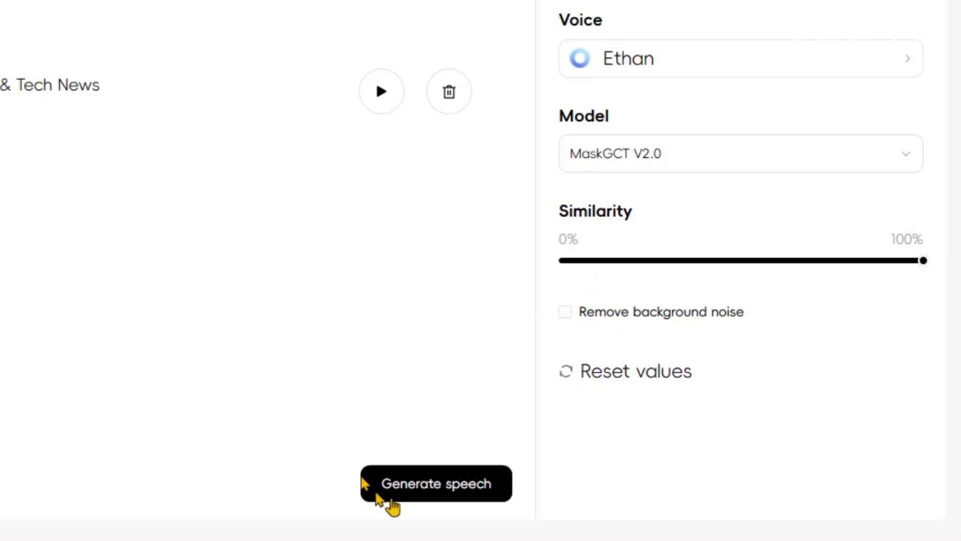
Run the Ethan voice conversion on the AI & Tech News recording
{"action": "left_click", "coordinate": [391, 496]}
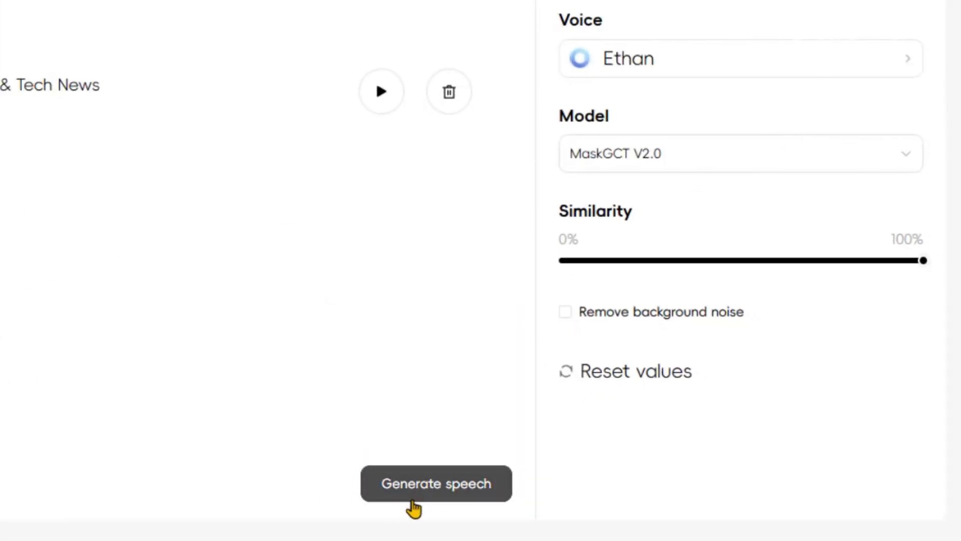
{"action": "left_click", "coordinate": [412, 493]}
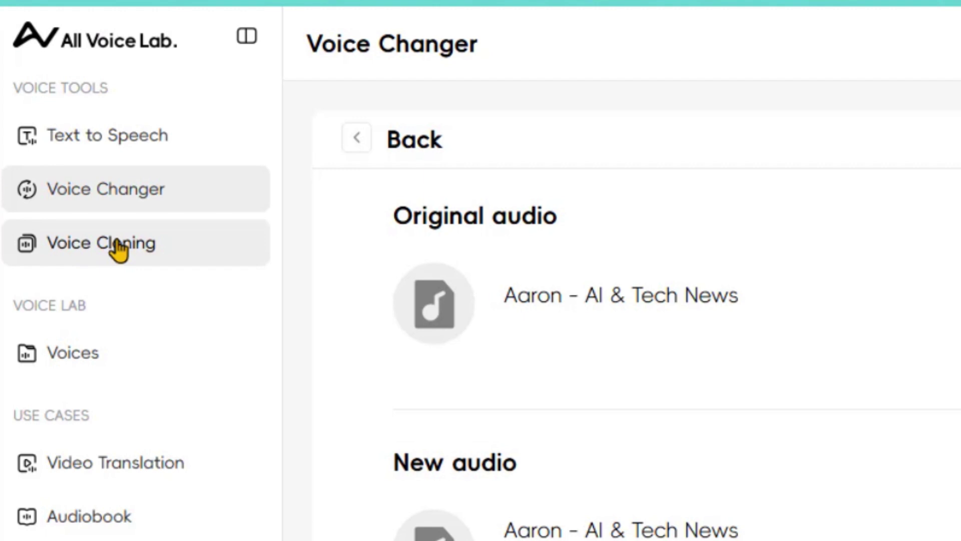
In voice cloning, upload the joy voice sample, rename the clone, and confirm cloning rights
{"action": "left_click", "coordinate": [111, 240]}
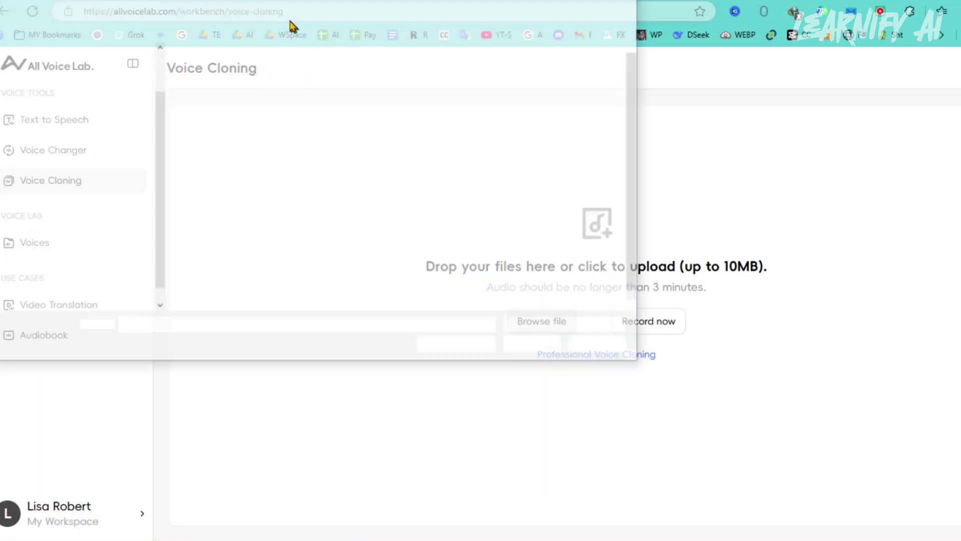
{"action": "double_click", "coordinate": [279, 161]}
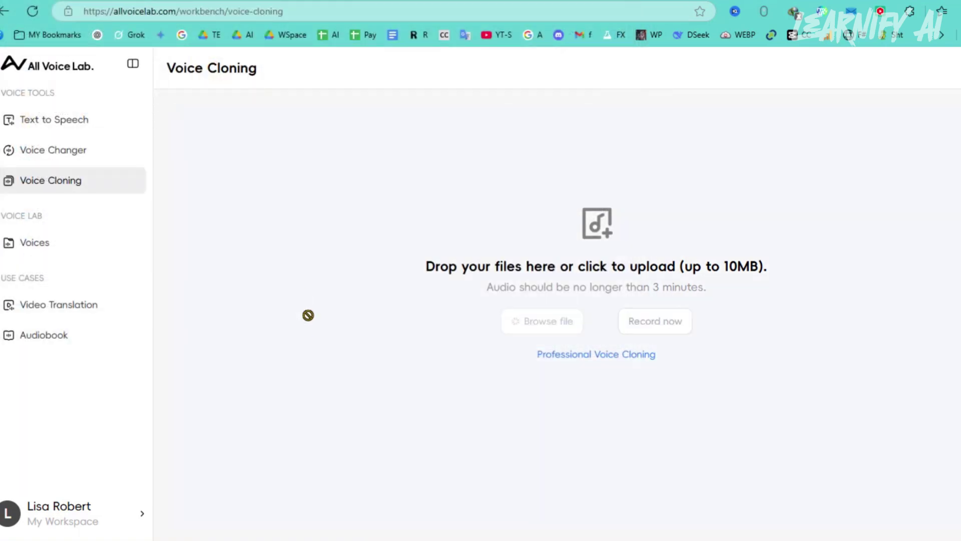
{"action": "double_click", "coordinate": [759, 189]}
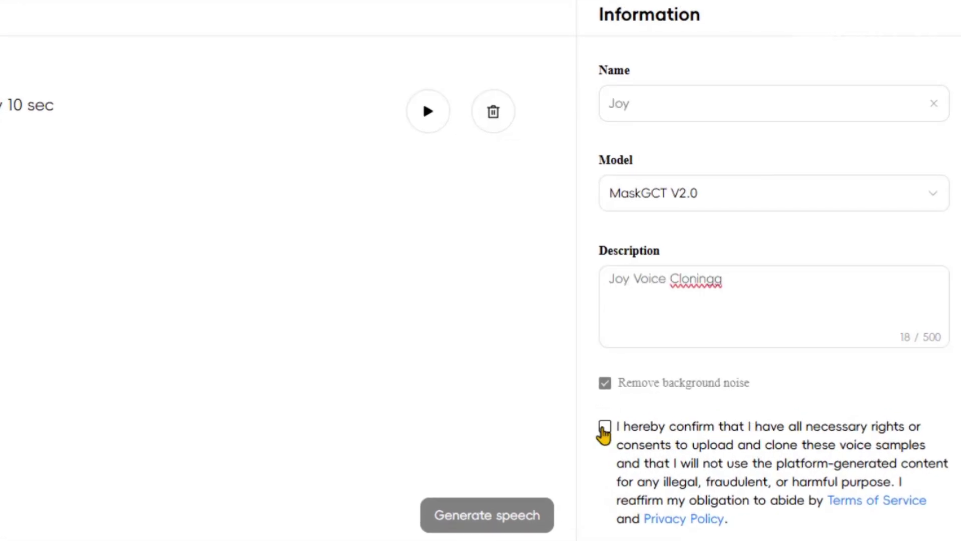
{"action": "left_click", "coordinate": [604, 427]}
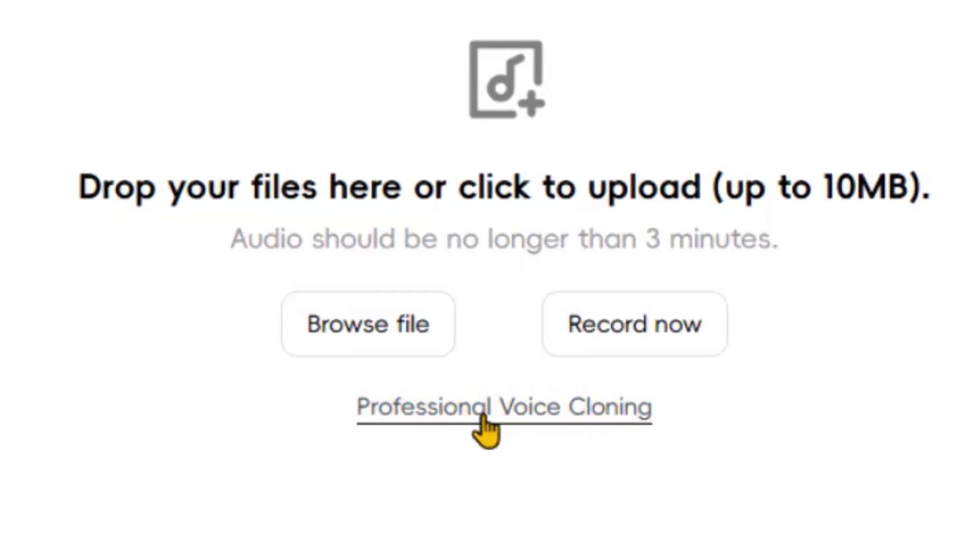
Start the Joy Professional clone in English with the 0329.MP3 sample and begin a description
{"action": "left_click", "coordinate": [488, 409]}
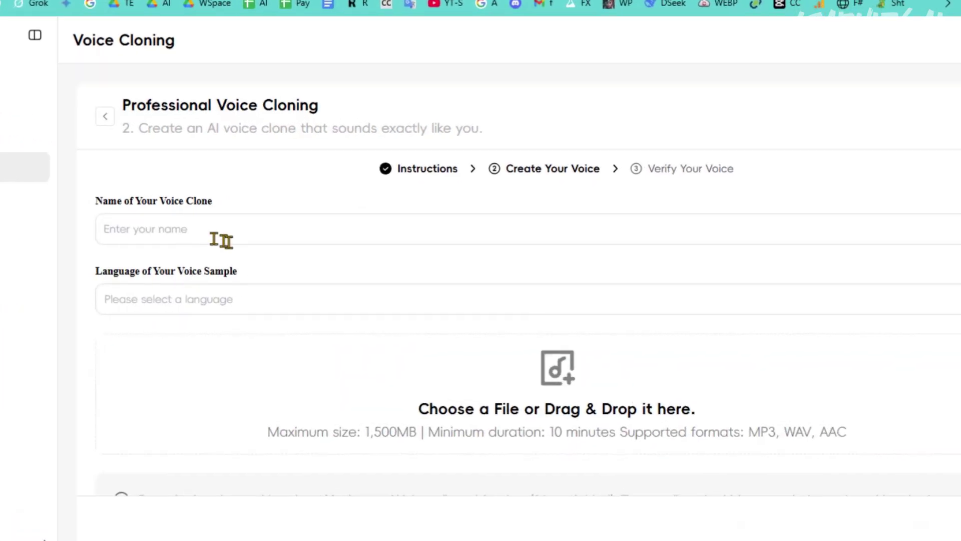
{"action": "left_click", "coordinate": [222, 229]}
{"action": "type", "text": "Joy Professional"}
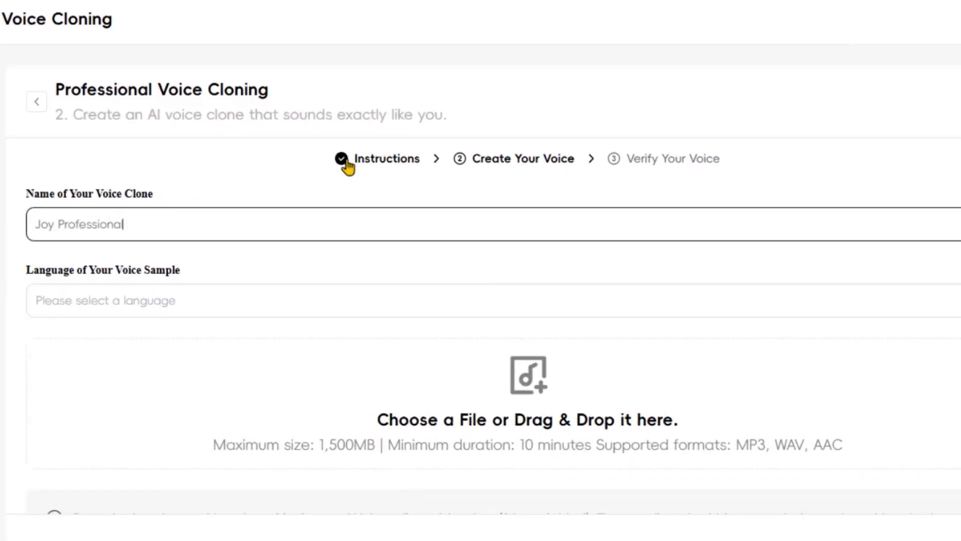
{"action": "left_click", "coordinate": [225, 301]}
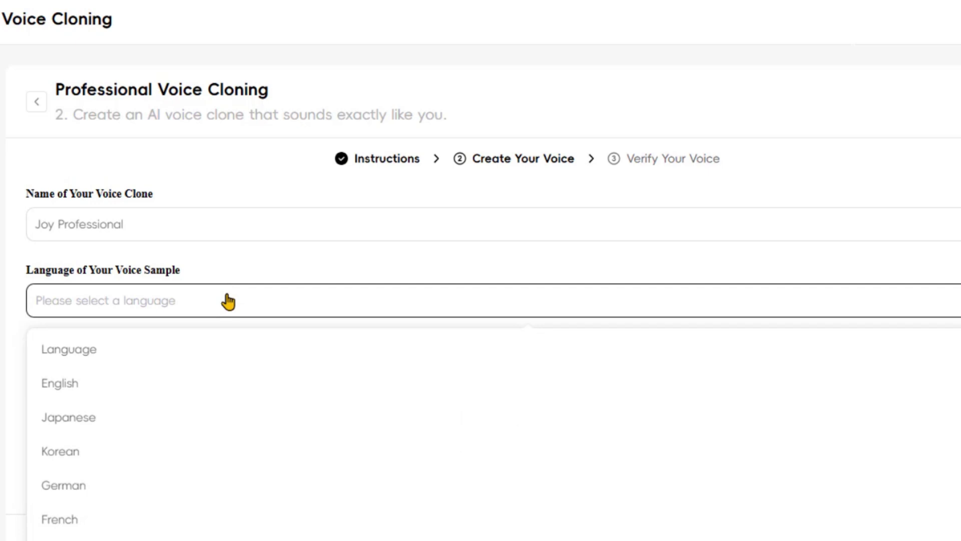
{"action": "left_click", "coordinate": [162, 378]}
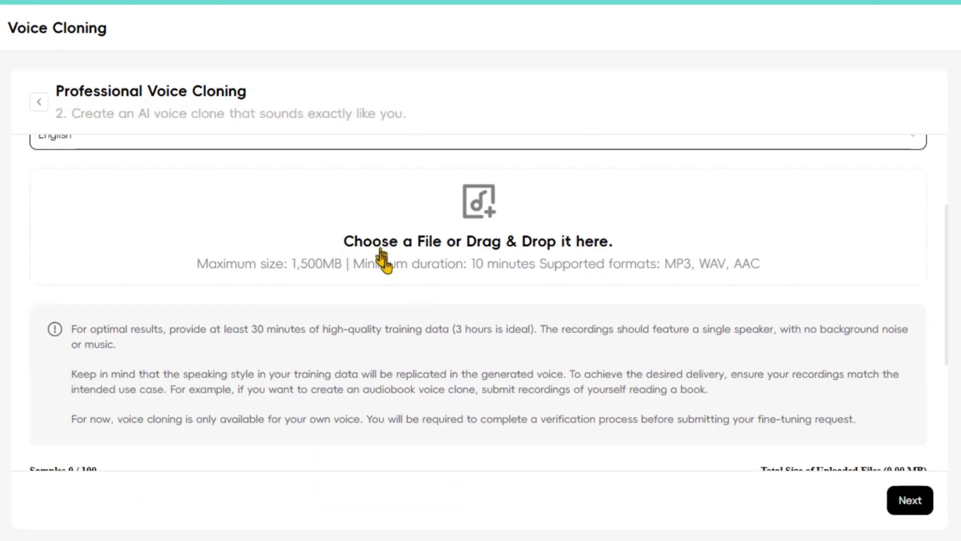
{"action": "left_click", "coordinate": [428, 245]}
{"action": "double_click", "coordinate": [85, 37]}
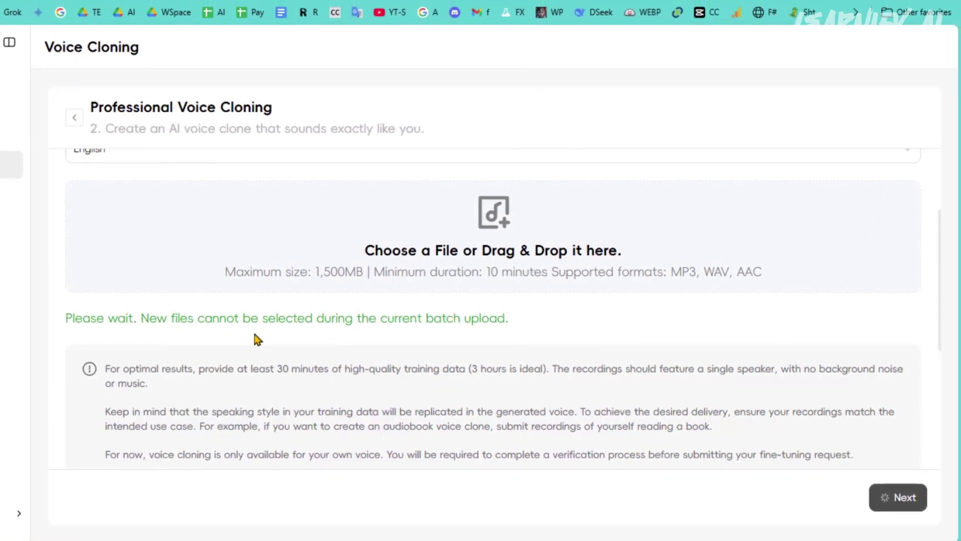
{"action": "scroll", "coordinate": [253, 328], "scroll_direction": "down", "scroll_amount": 3}
{"action": "scroll", "coordinate": [260, 340], "scroll_direction": "down", "scroll_amount": 2}
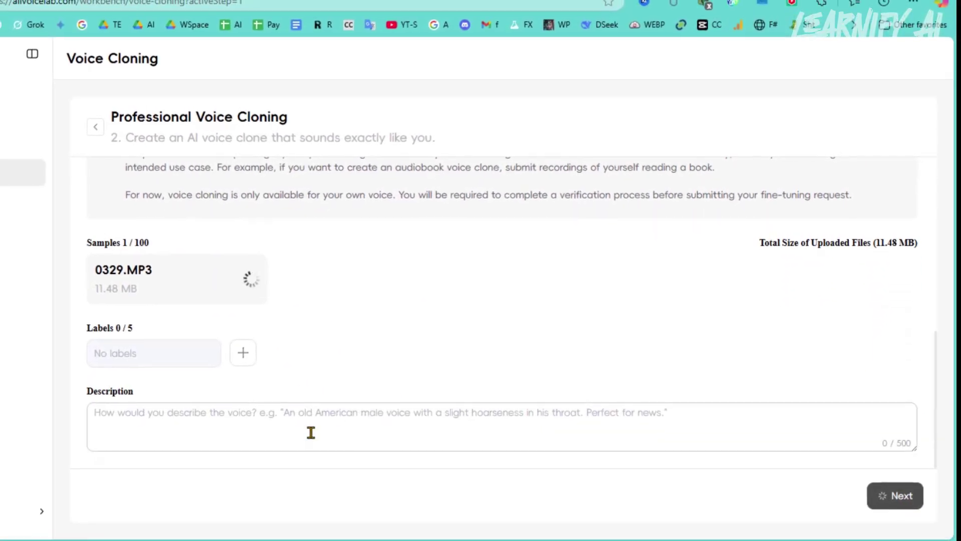
{"action": "left_click", "coordinate": [310, 432]}
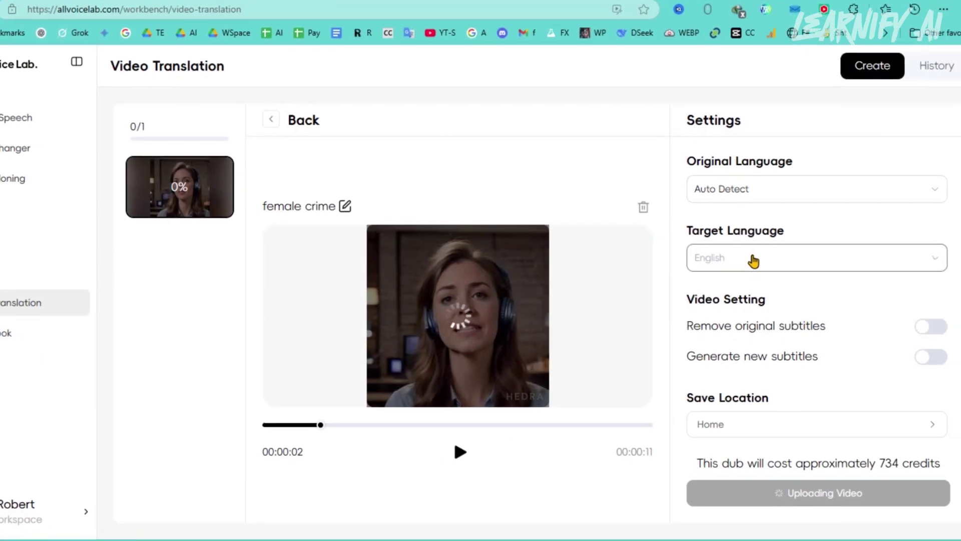
Set the target language to German, remove the original subtitles, and submit the female crime video
{"action": "left_click", "coordinate": [804, 259]}
{"action": "left_click", "coordinate": [755, 407]}
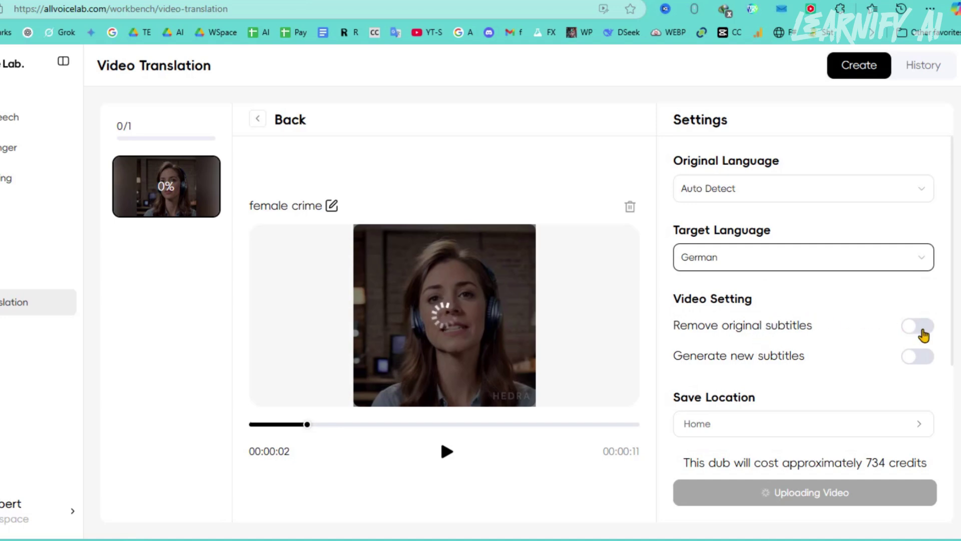
{"action": "left_click", "coordinate": [918, 327]}
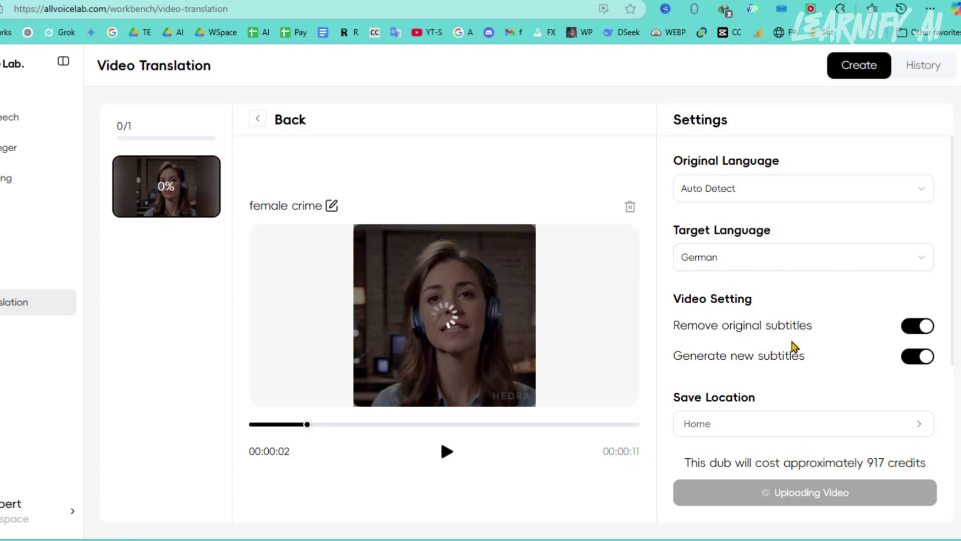
{"action": "scroll", "coordinate": [794, 346], "scroll_direction": "down", "scroll_amount": 3}
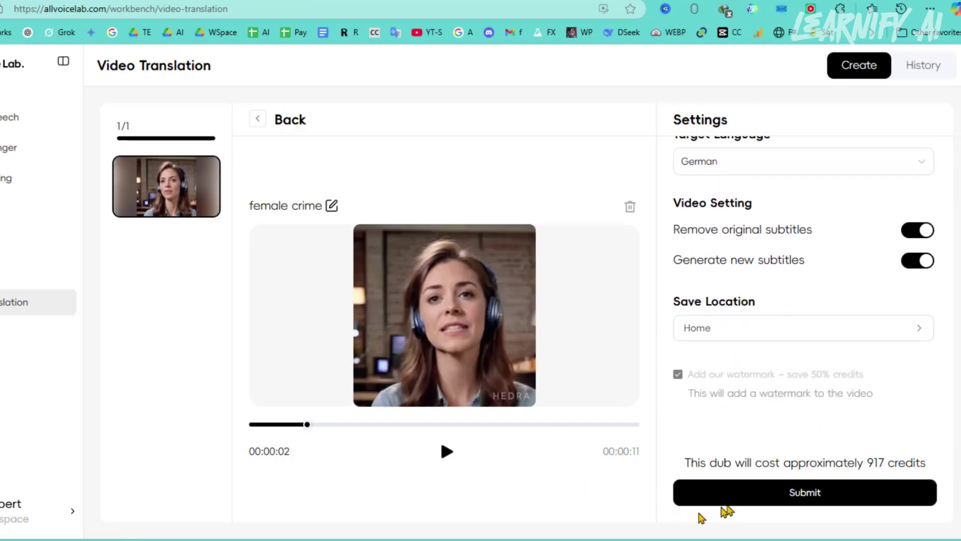
{"action": "left_click", "coordinate": [751, 492]}
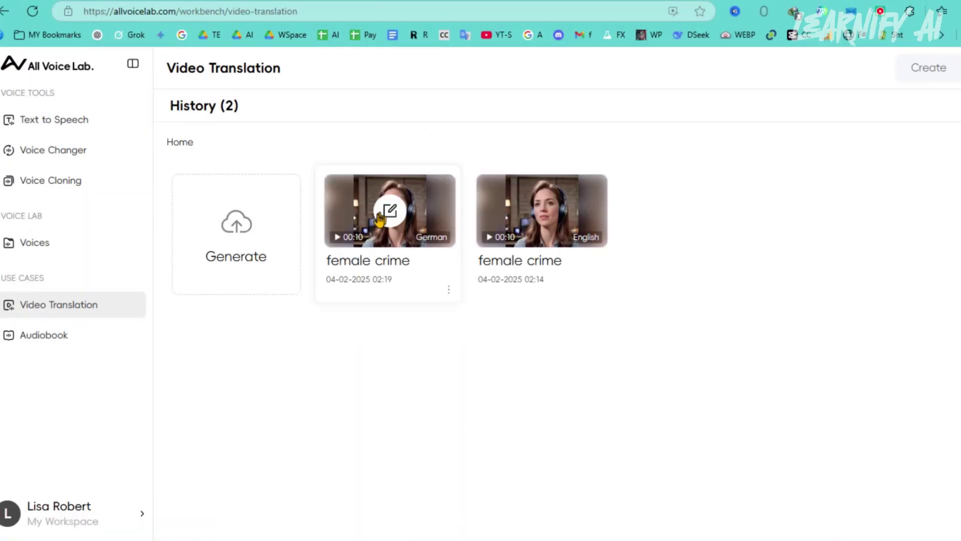
Open the German female crime translation and compare its Auto Detect and German captions
{"action": "left_click", "coordinate": [389, 213]}
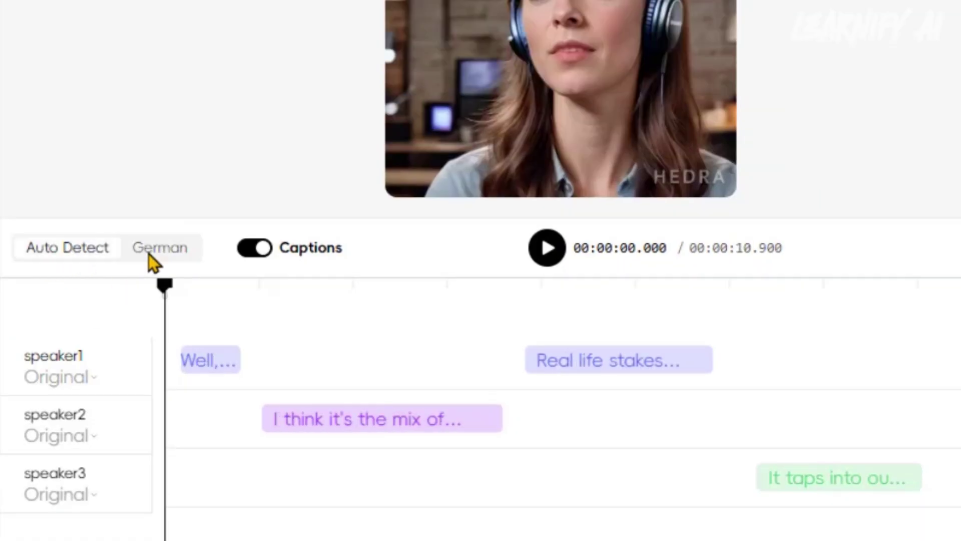
{"action": "left_click", "coordinate": [155, 250]}
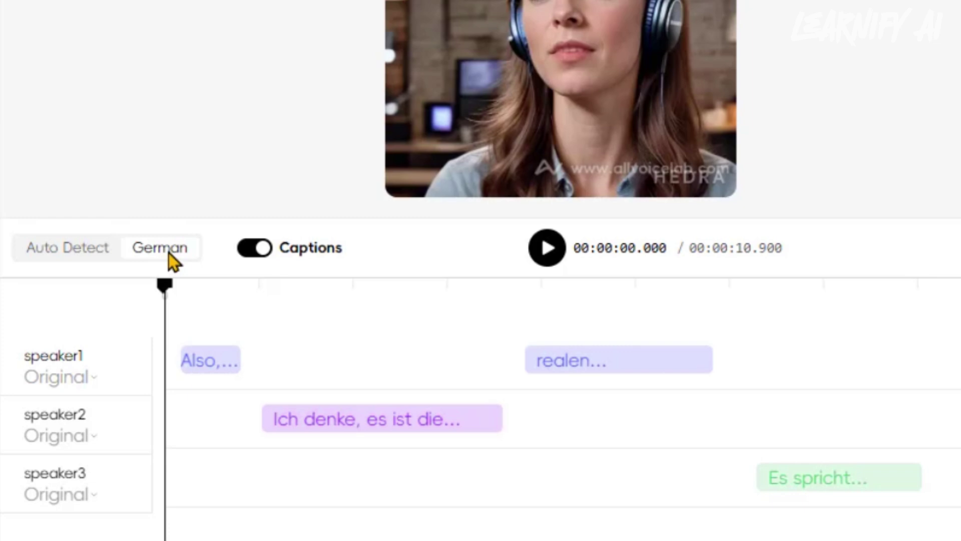
{"action": "left_click", "coordinate": [83, 249]}
{"action": "left_click", "coordinate": [159, 248]}
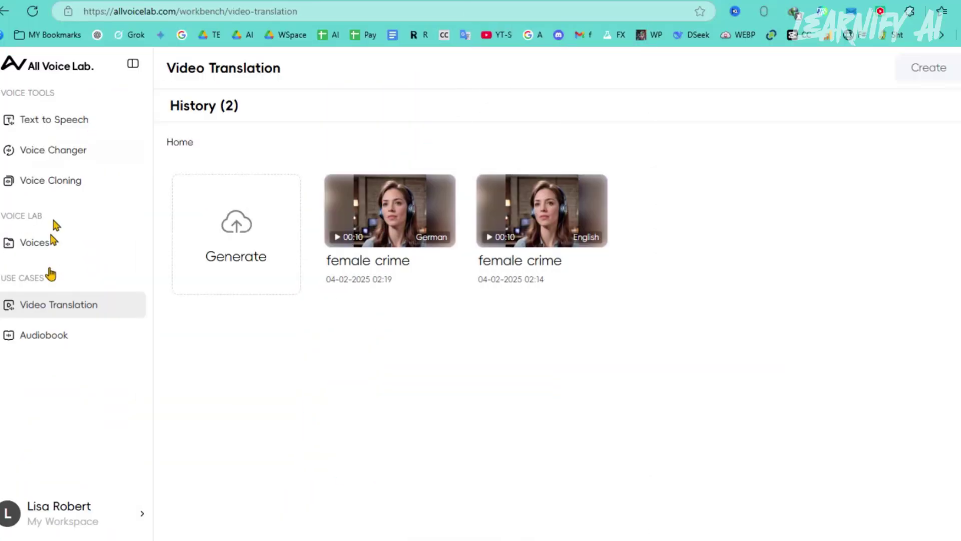
Upload sermons.pdf as the source text in the Audiobook tool
{"action": "left_click", "coordinate": [43, 336]}
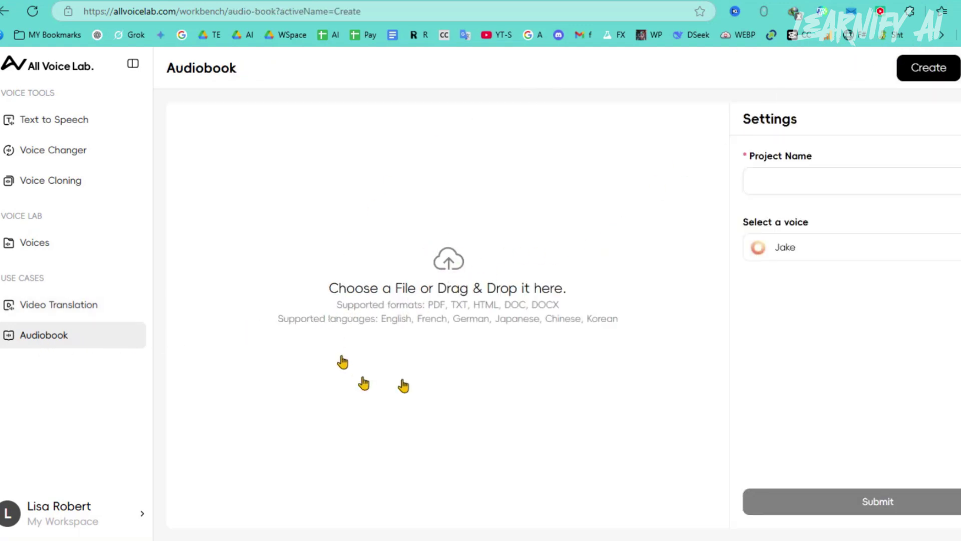
{"action": "left_click", "coordinate": [554, 257]}
{"action": "double_click", "coordinate": [222, 73]}
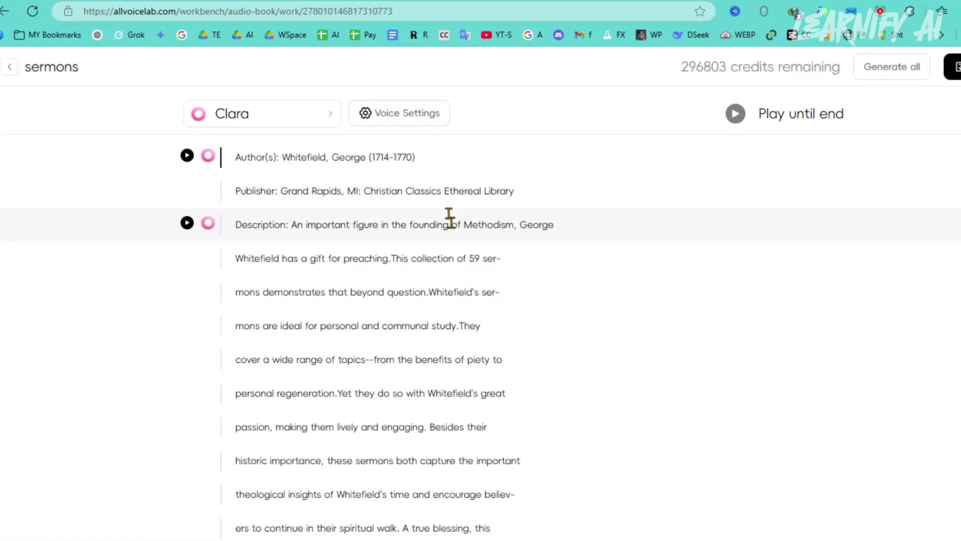
Keep Clara as narrator, check the speed and model settings, and confirm generating all passages
{"action": "left_click", "coordinate": [262, 126]}
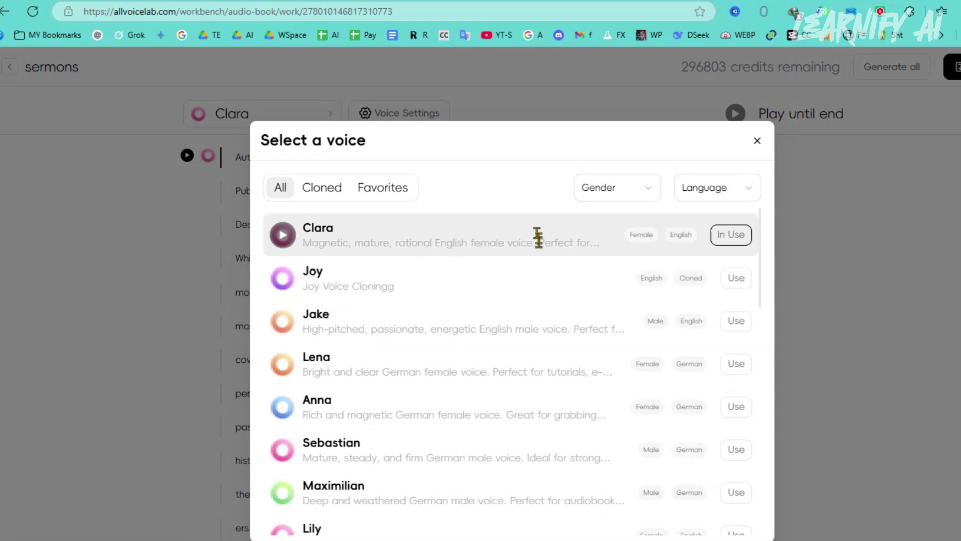
{"action": "left_click", "coordinate": [804, 186]}
{"action": "left_click", "coordinate": [400, 113]}
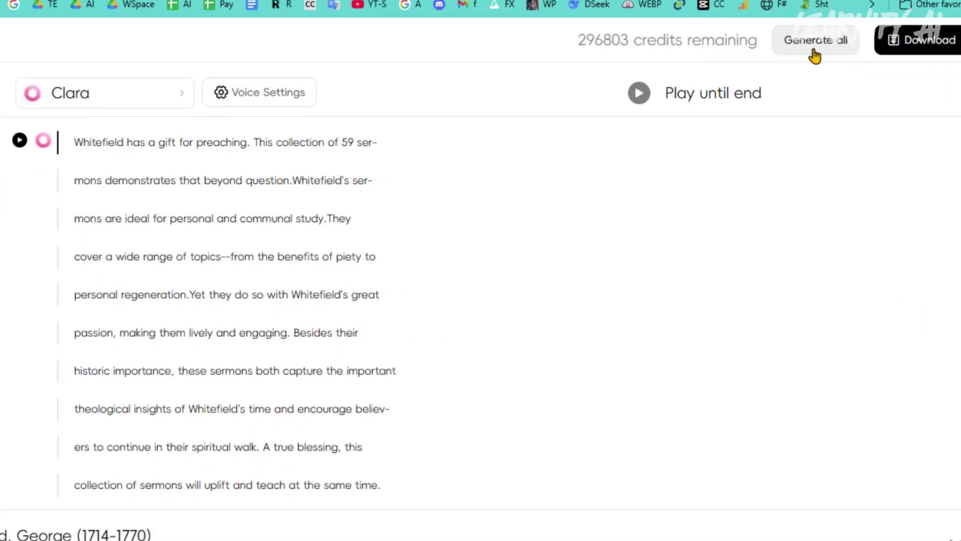
{"action": "left_click", "coordinate": [815, 45]}
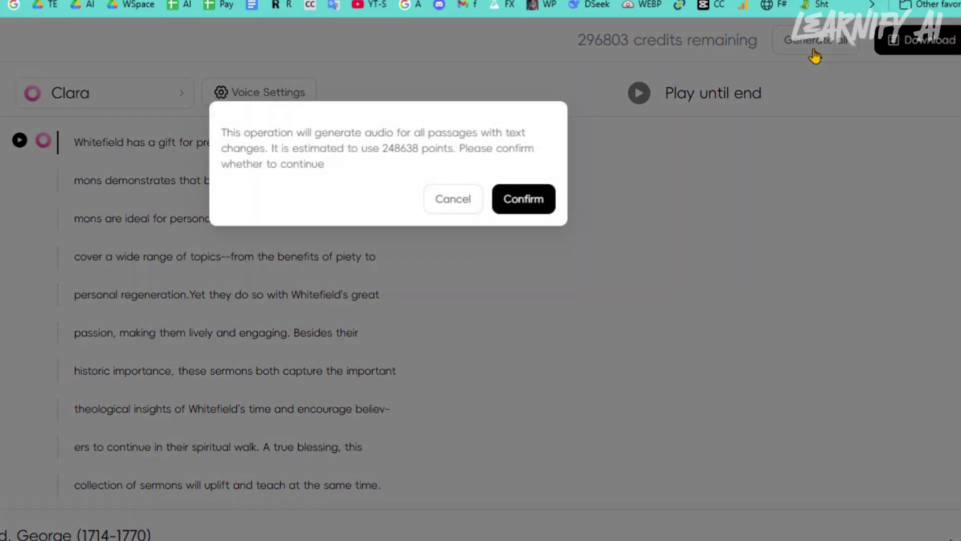
{"action": "left_click", "coordinate": [524, 199]}
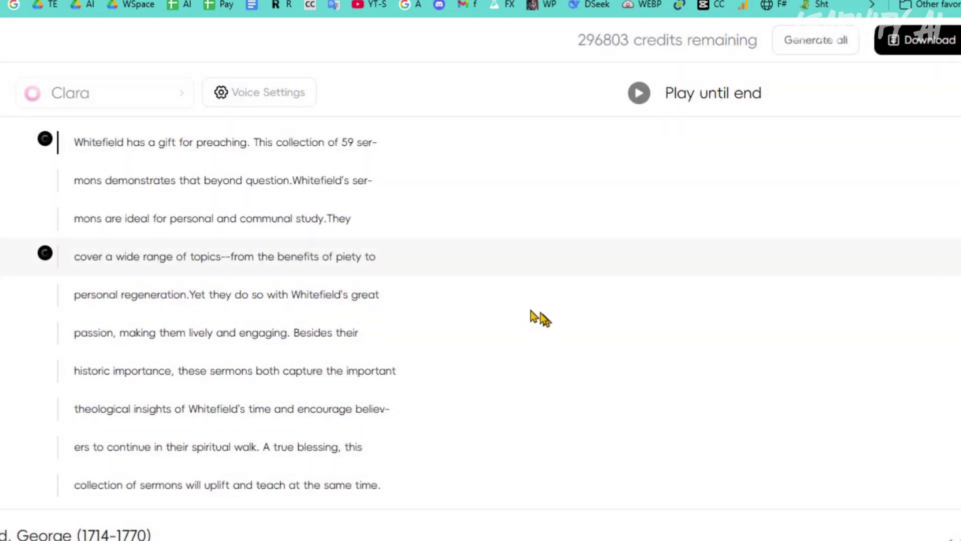